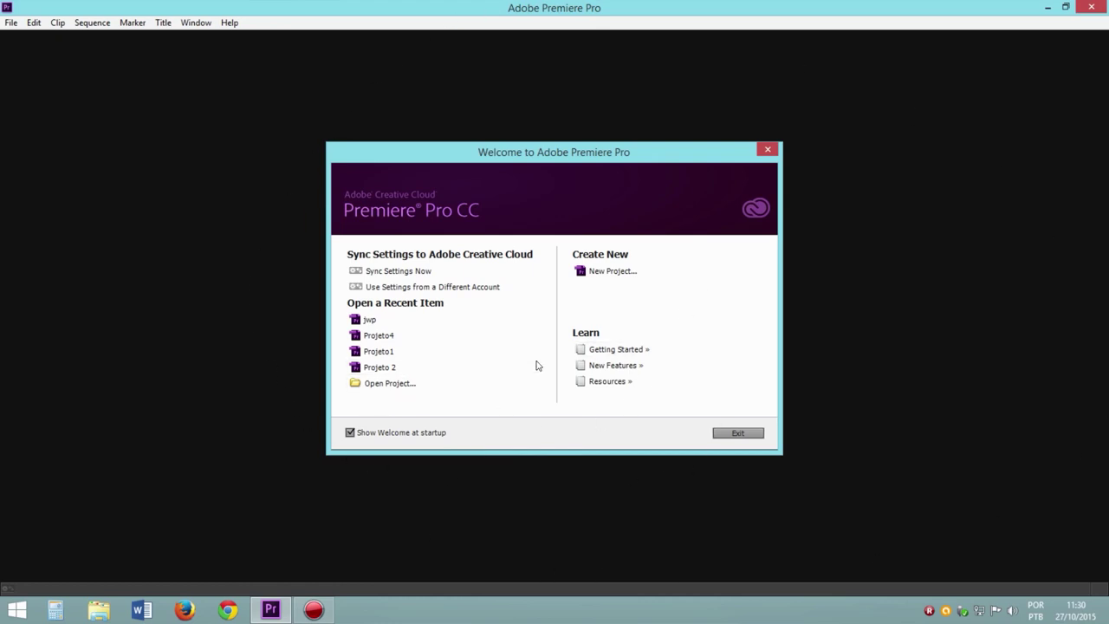
# Step: Create project Projeto001 with HDV capture format and default scratch disk locations
pyautogui.click(610, 272)
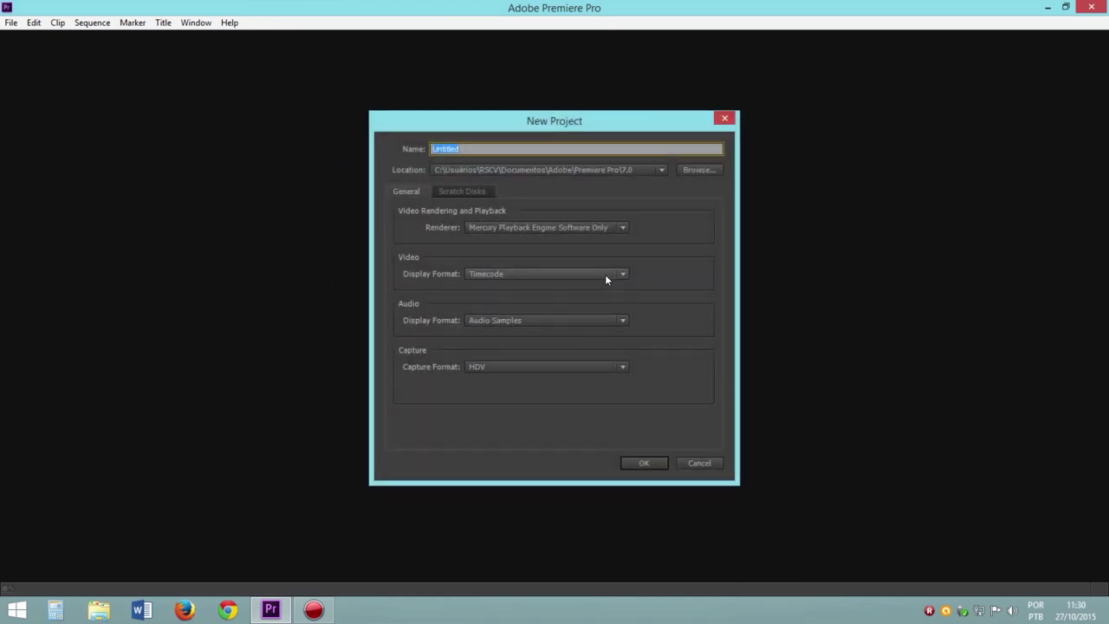
pyautogui.write('Projeto001')
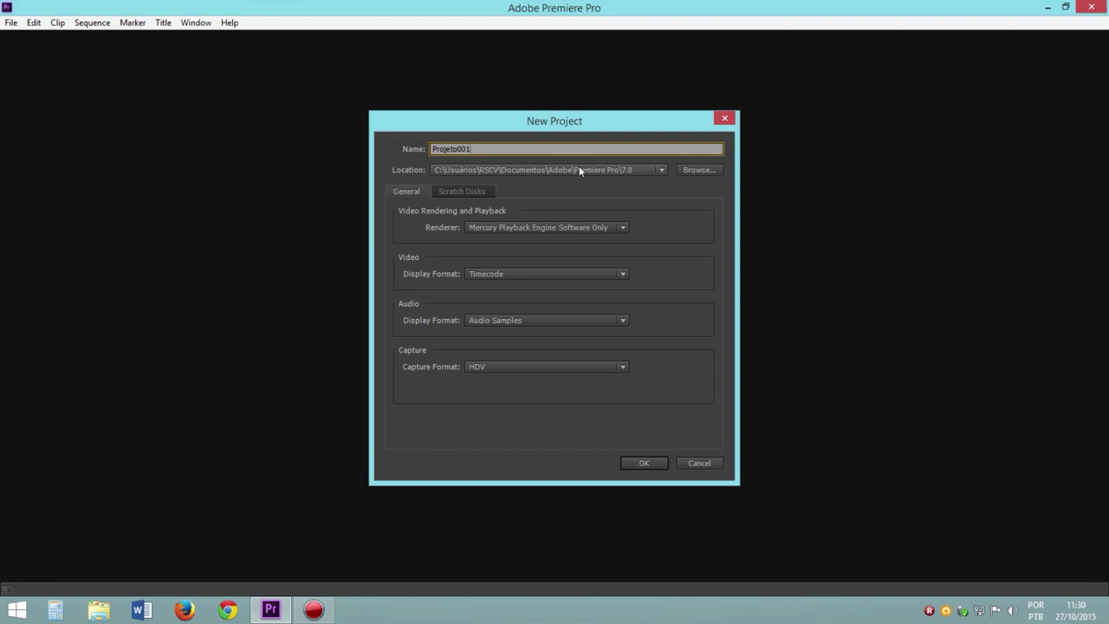
pyautogui.click(472, 367)
pyautogui.click(491, 382)
pyautogui.click(487, 369)
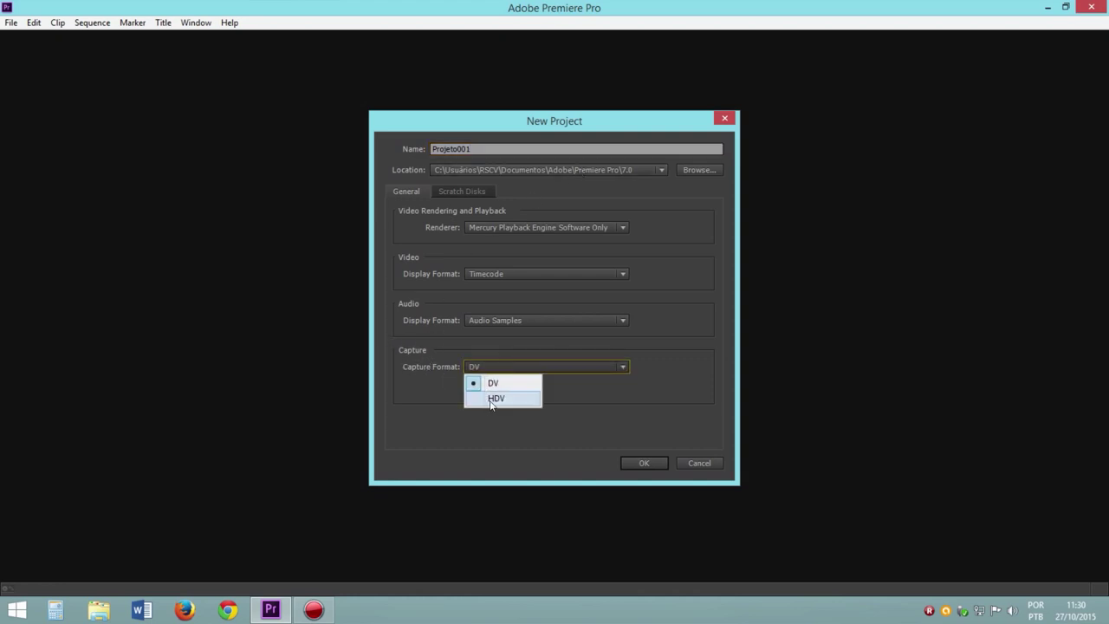
pyautogui.click(490, 399)
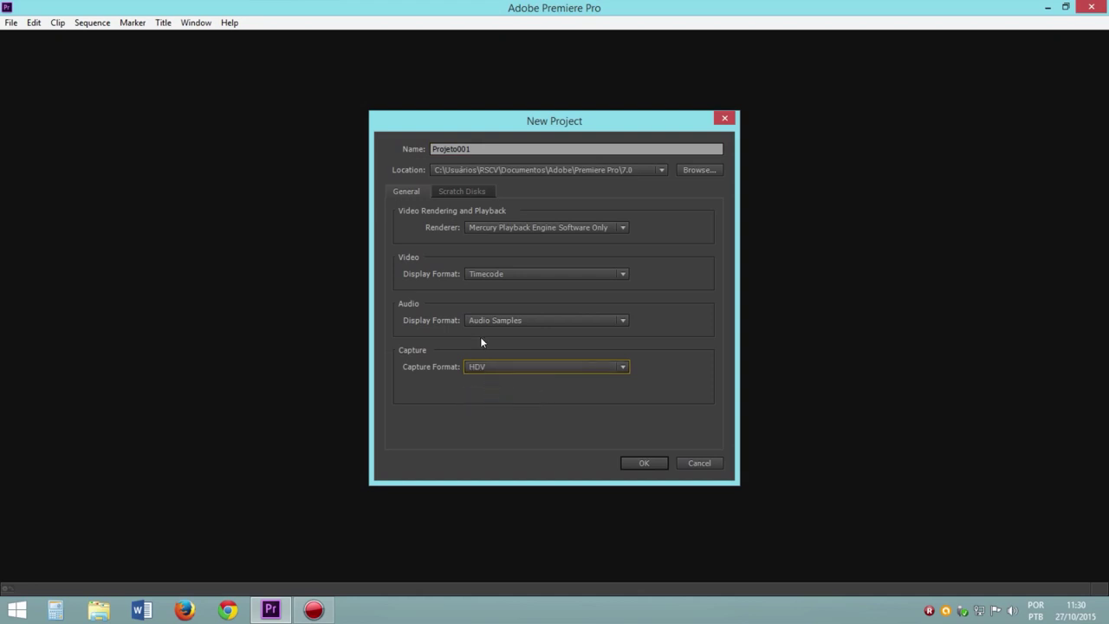
pyautogui.click(472, 194)
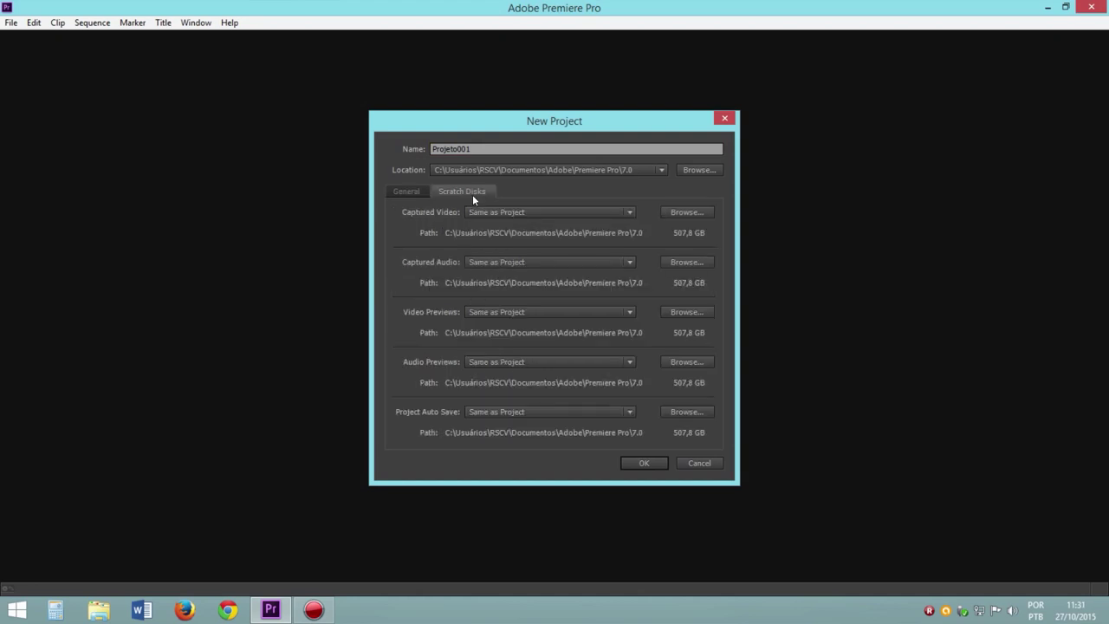
pyautogui.click(649, 462)
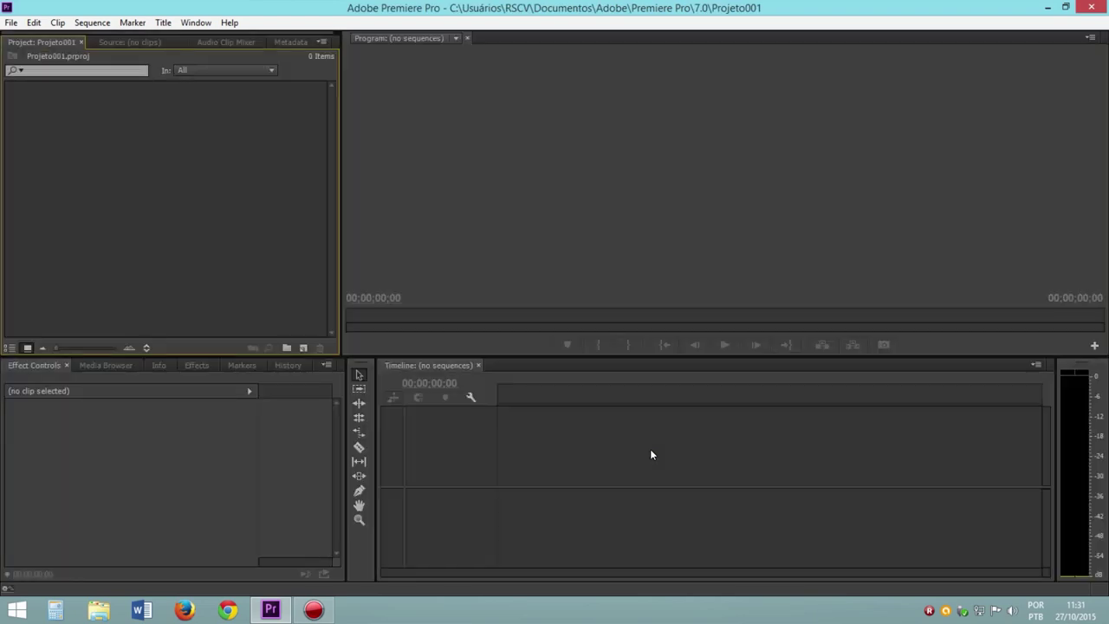
# Step: Start a new sequence and expand the AVCHD 1080p preset group
pyautogui.click(13, 23)
pyautogui.moveTo(22, 40)
pyautogui.click(288, 53)
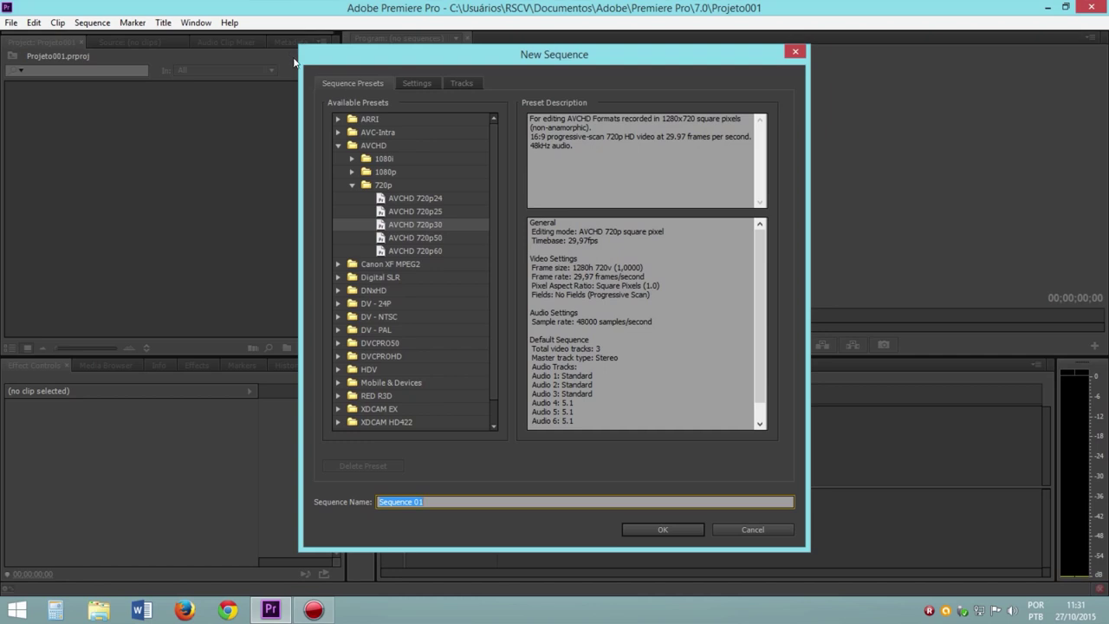
pyautogui.click(339, 146)
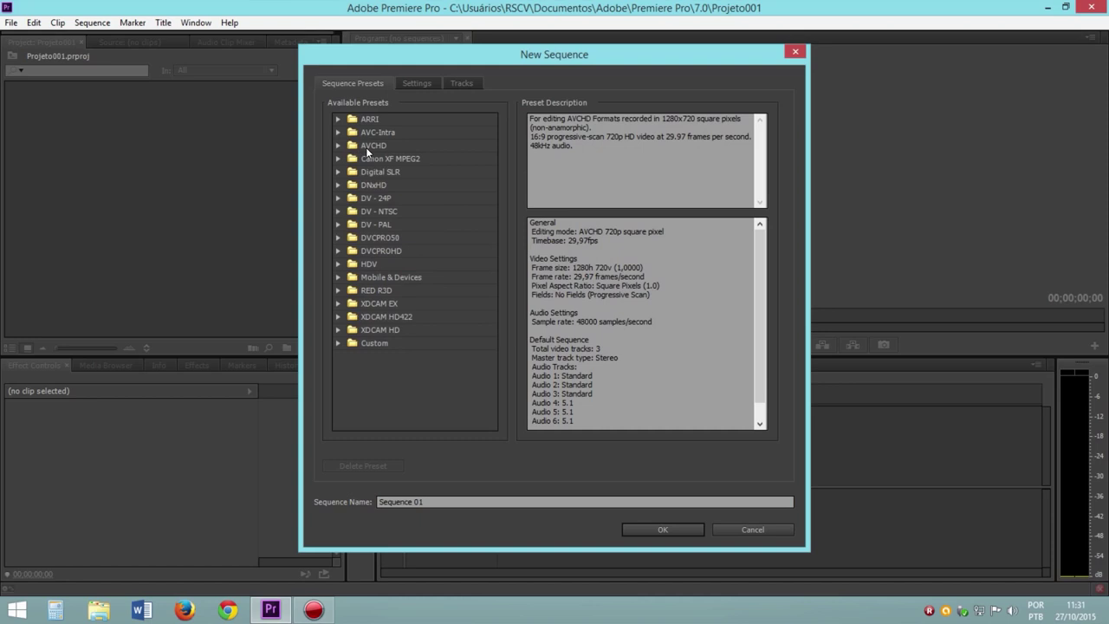
pyautogui.click(337, 146)
pyautogui.click(337, 146)
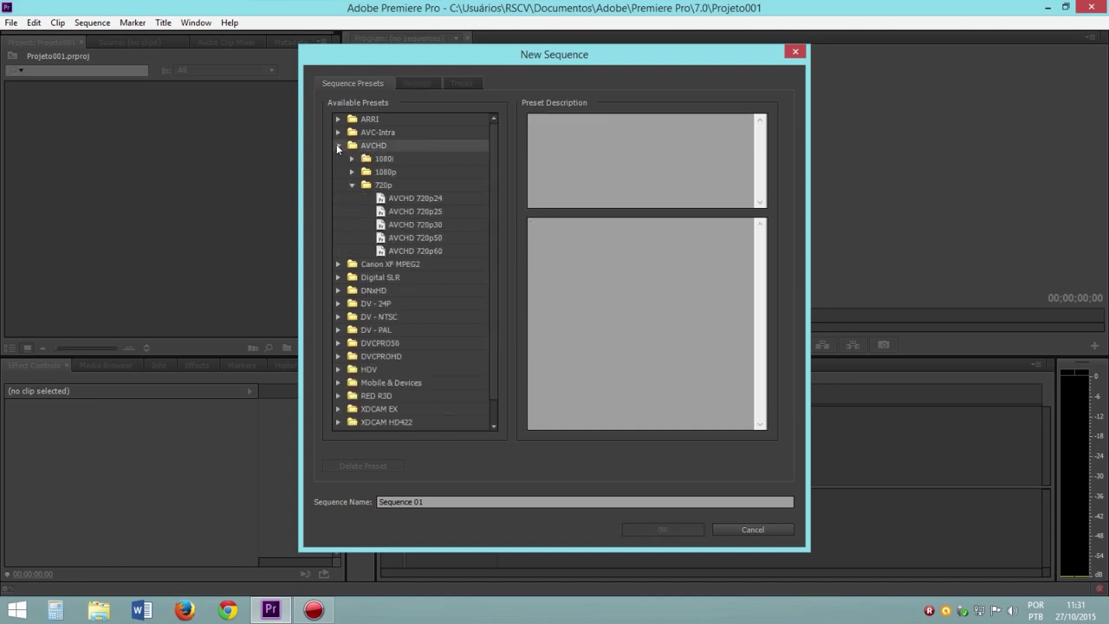
pyautogui.click(352, 185)
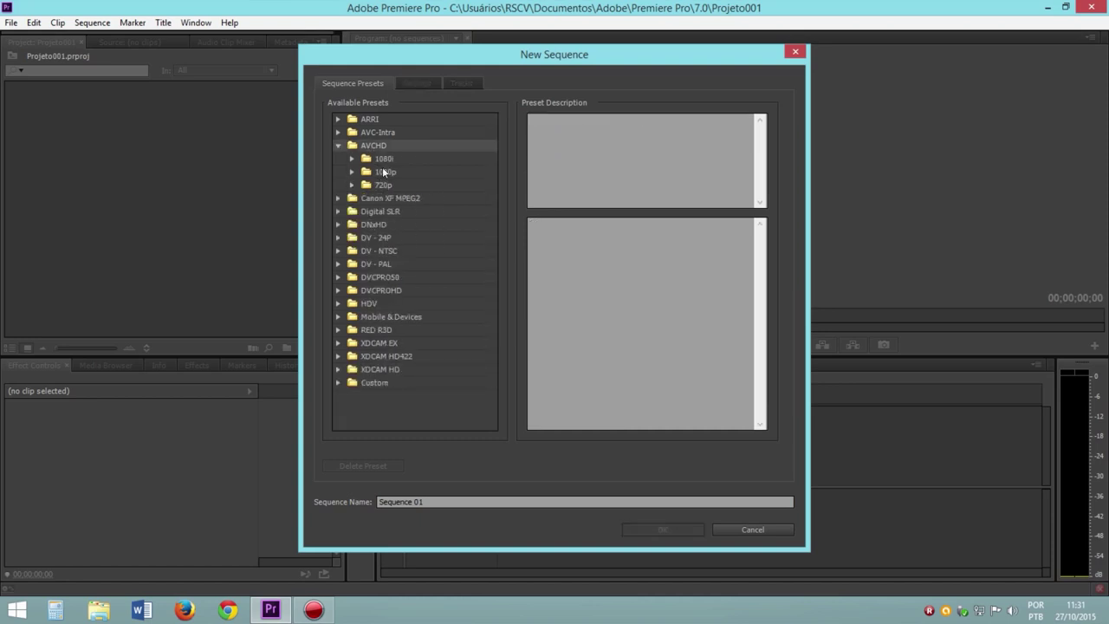
pyautogui.click(353, 171)
pyautogui.click(352, 171)
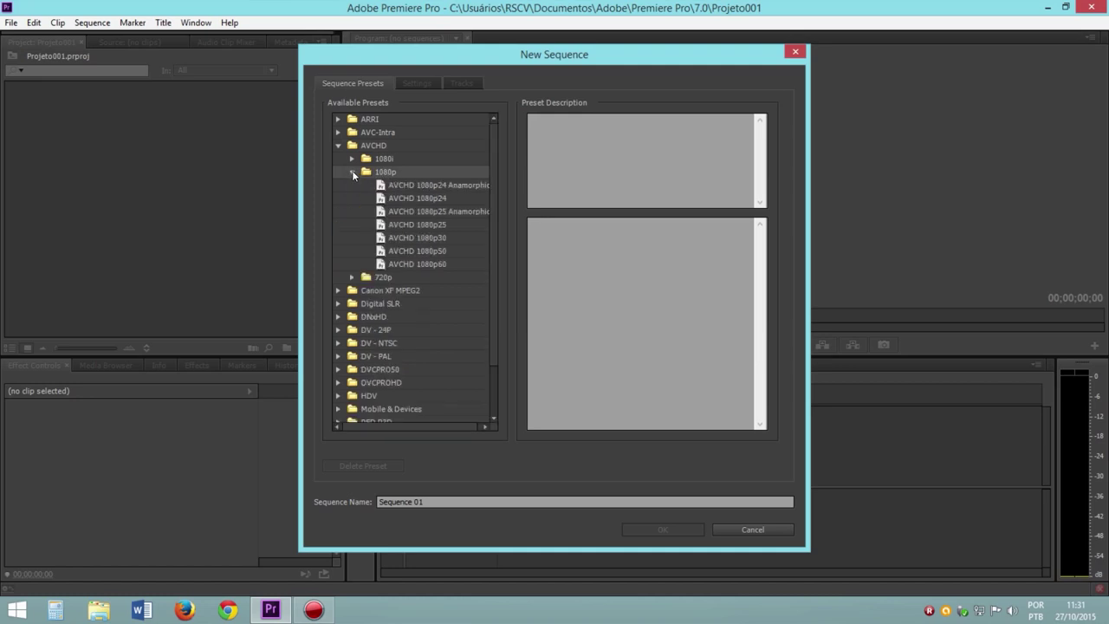
# Step: Choose the AVCHD 1080p30 preset after previewing the 1080p24 Anamorphic, 1080p60 and 1080p50 presets
pyautogui.click(415, 185)
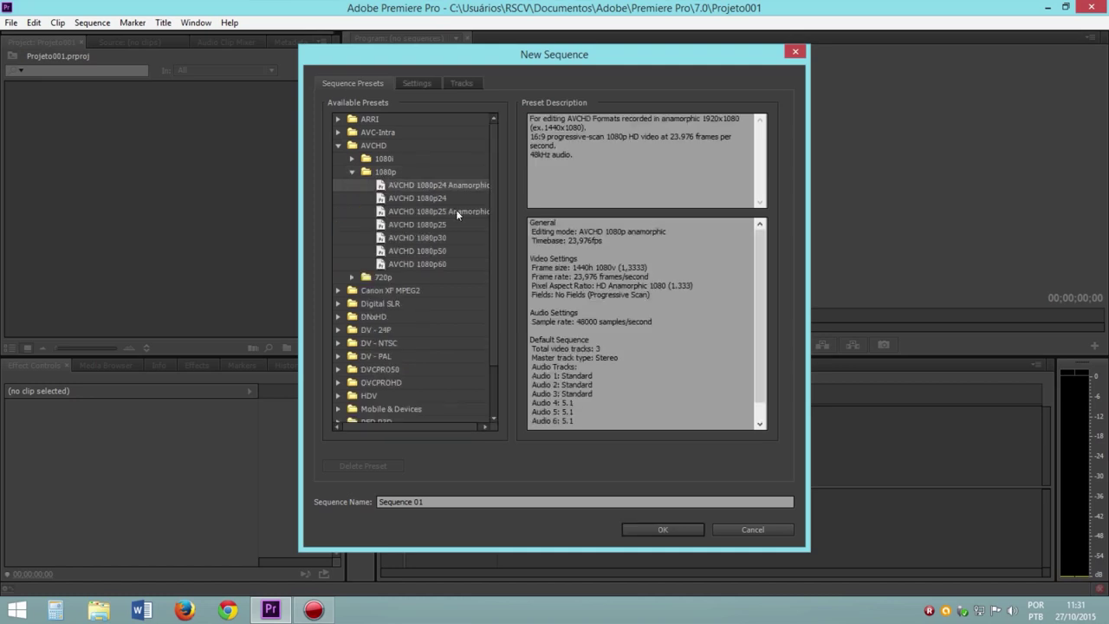
pyautogui.click(440, 261)
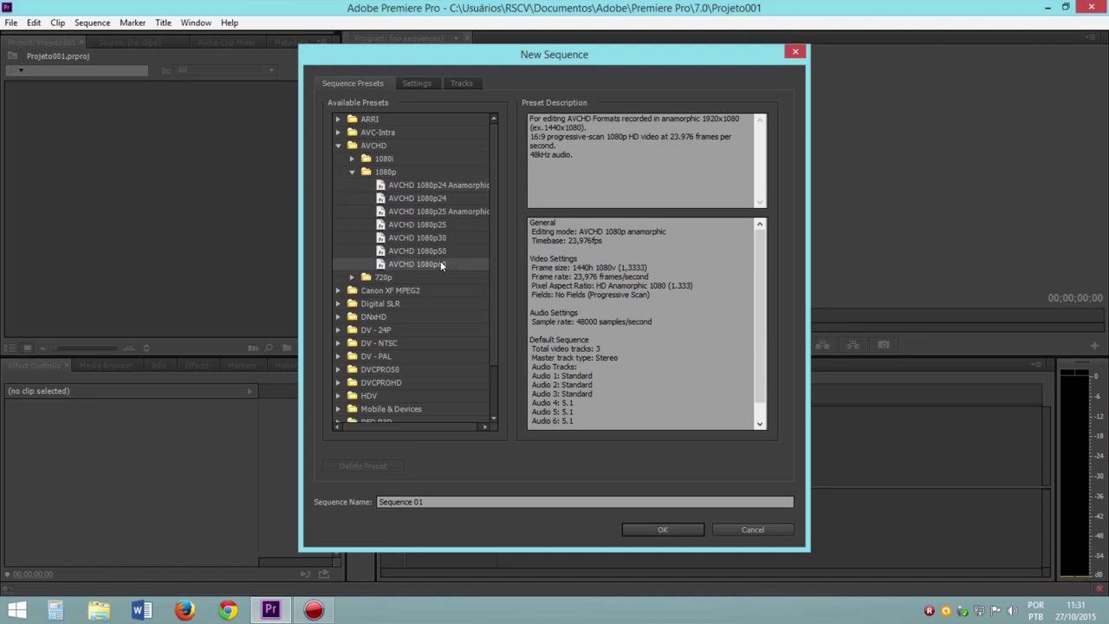
pyautogui.click(441, 252)
pyautogui.click(445, 236)
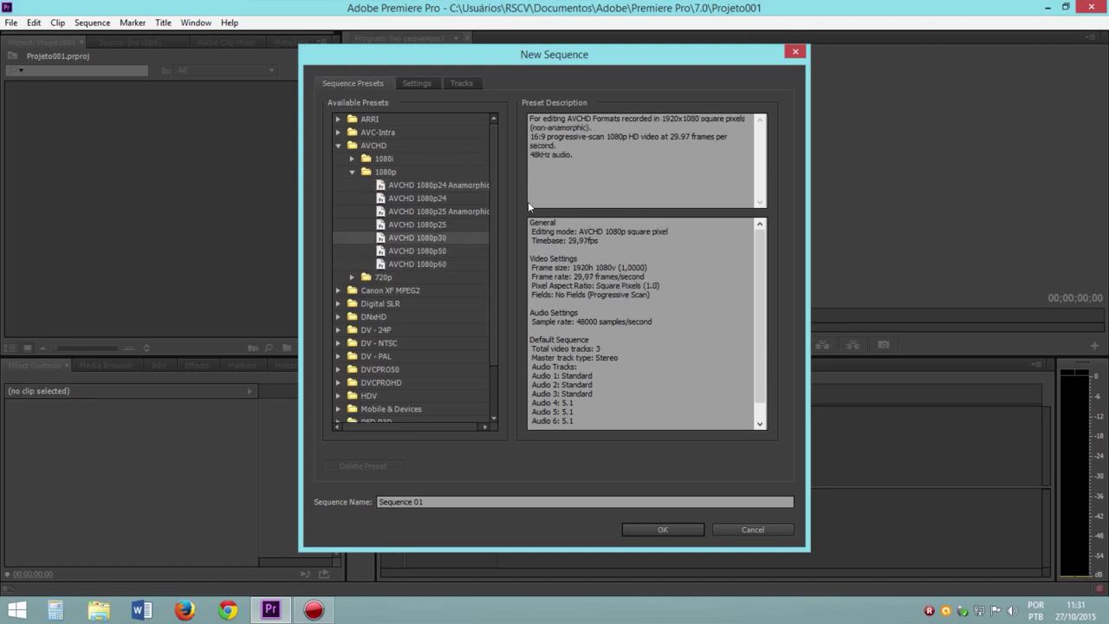
# Step: Point out the preset's 29,97 fps timebase and 1920x1080 frame size, then view detailed settings
pyautogui.moveTo(530, 222); pyautogui.dragTo(606, 345)
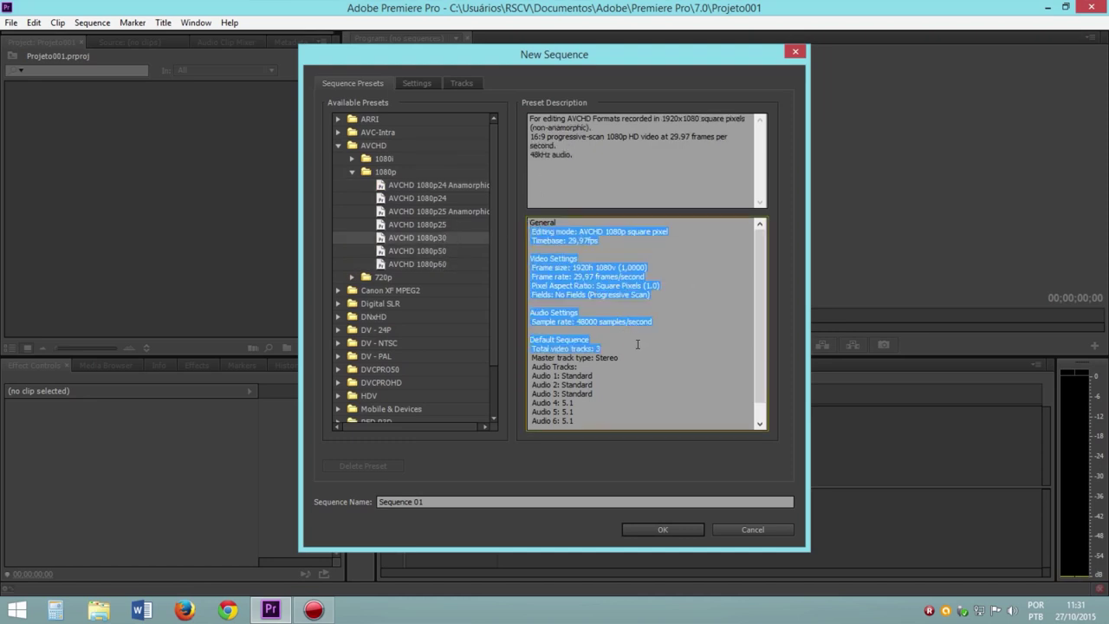
pyautogui.click(600, 243)
pyautogui.moveTo(599, 243); pyautogui.dragTo(570, 233)
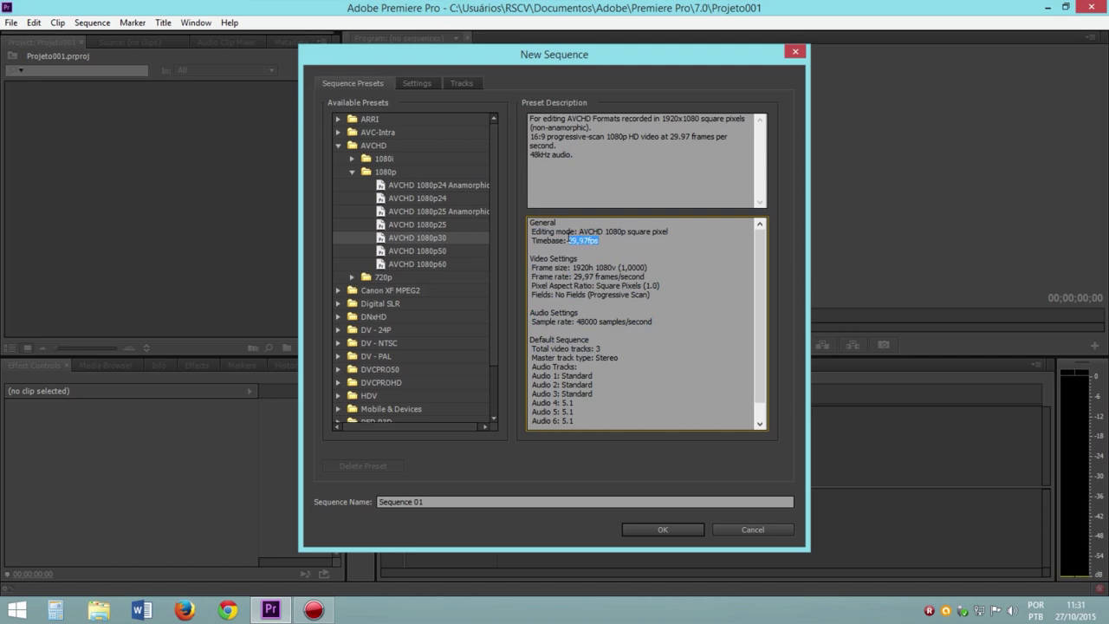
pyautogui.click(579, 252)
pyautogui.moveTo(573, 268); pyautogui.dragTo(641, 268)
pyautogui.click(632, 295)
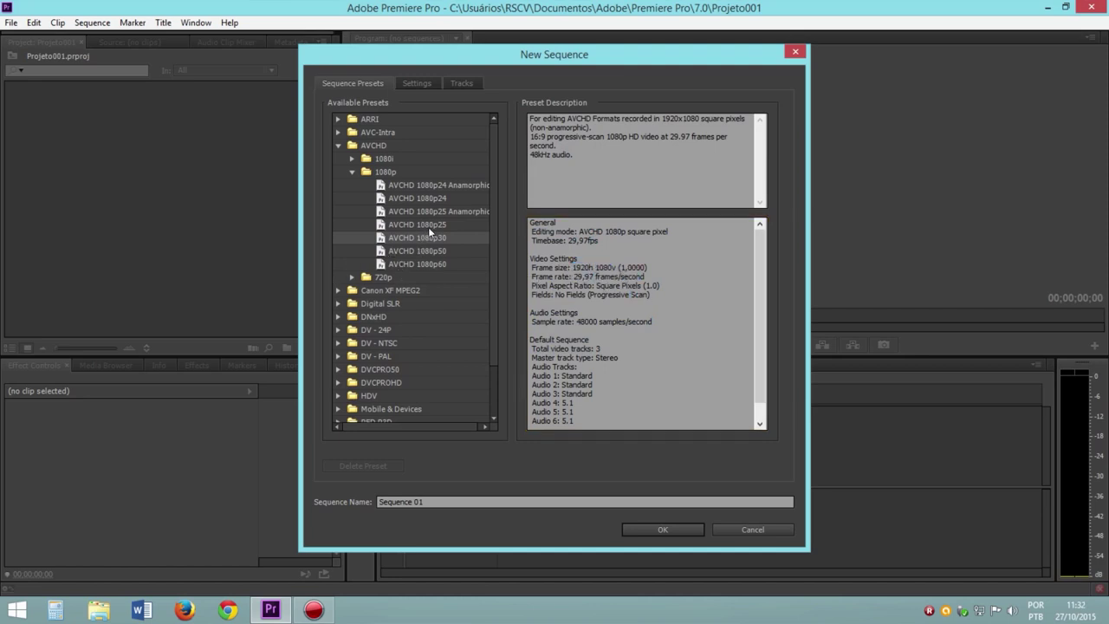
pyautogui.click(421, 84)
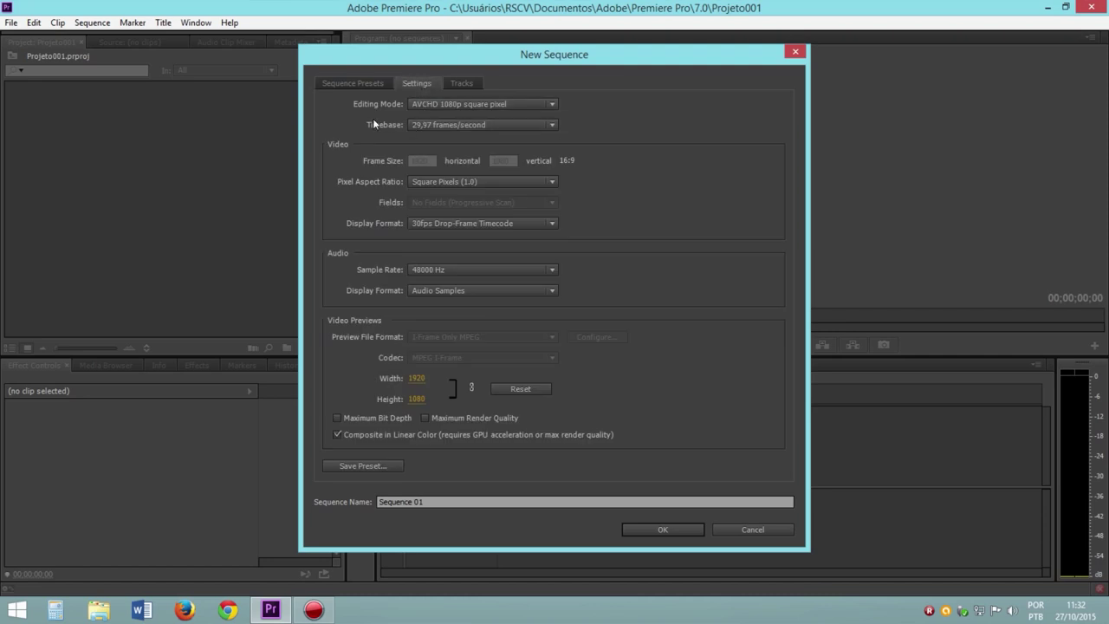
# Step: Keep the timebase at 29,97 frames/second and sample rate at 48000 Hz, then save as preset
pyautogui.click(442, 123)
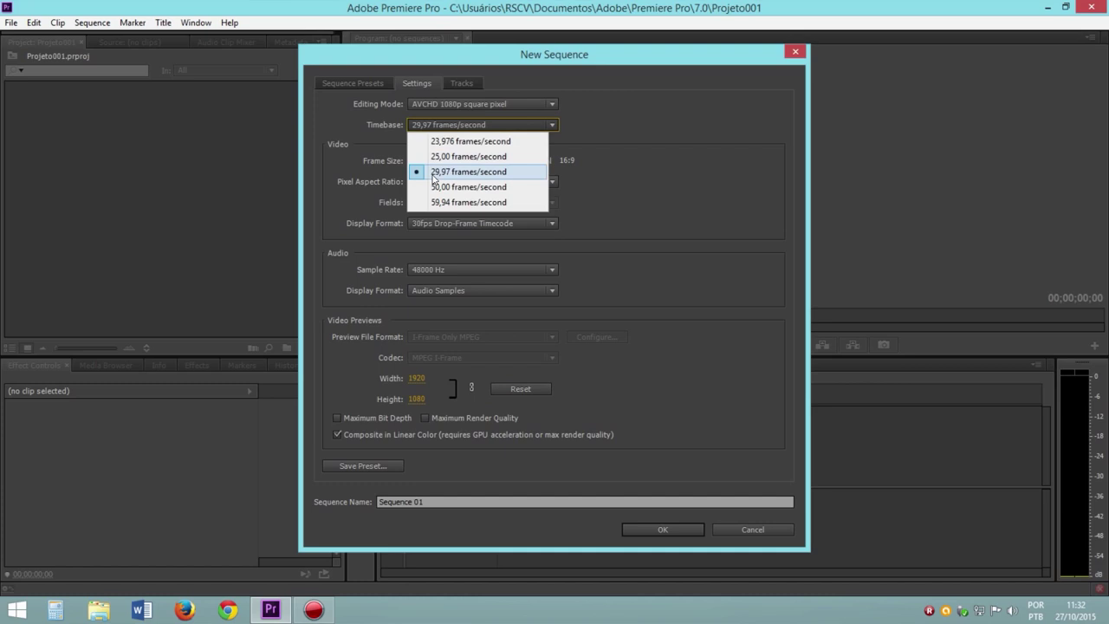
pyautogui.click(537, 172)
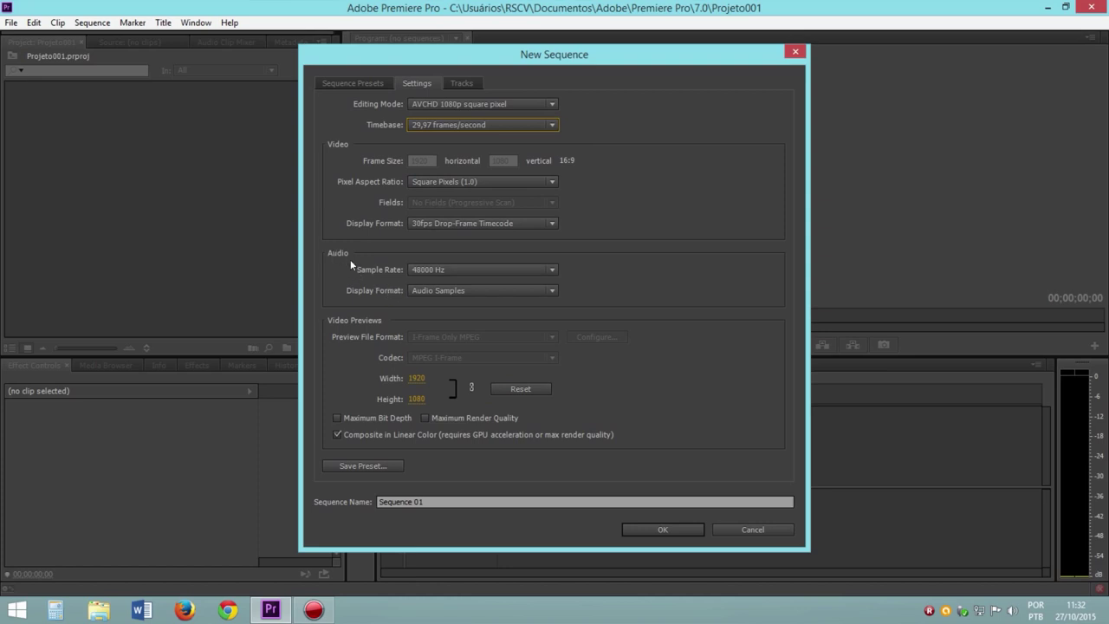
pyautogui.click(424, 275)
pyautogui.click(557, 291)
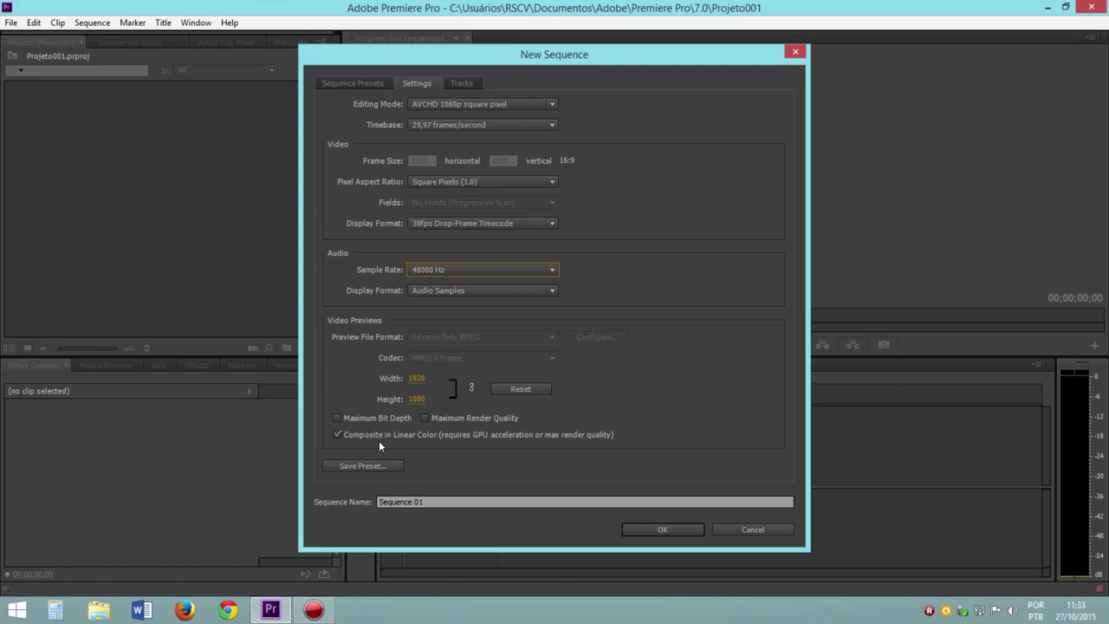
pyautogui.click(362, 466)
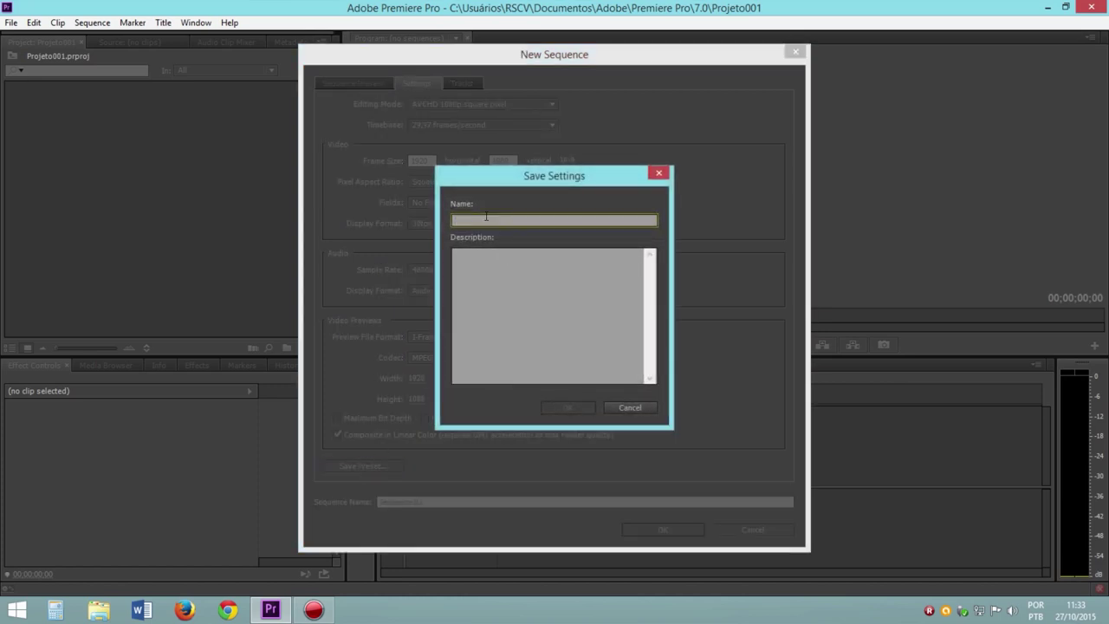
# Step: Save the settings as custom preset 1080_YT, overwriting the existing one
pyautogui.write('1080')
pyautogui.write('_YT')
pyautogui.click(565, 406)
pyautogui.press('Return')
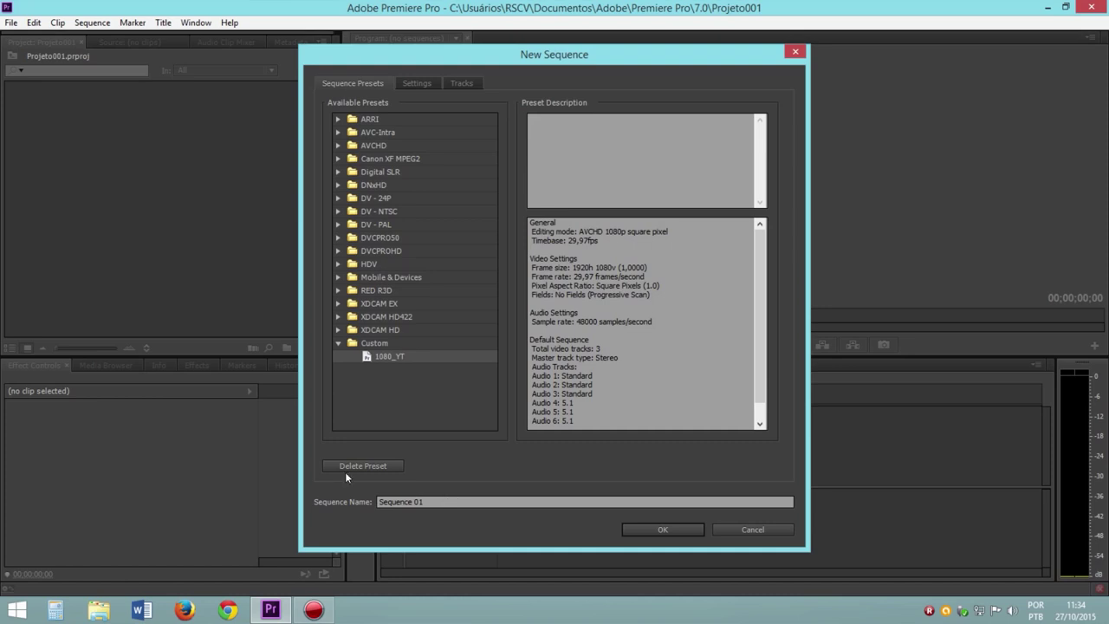
# Step: Name the sequence Videoaula and create it
pyautogui.click(391, 501)
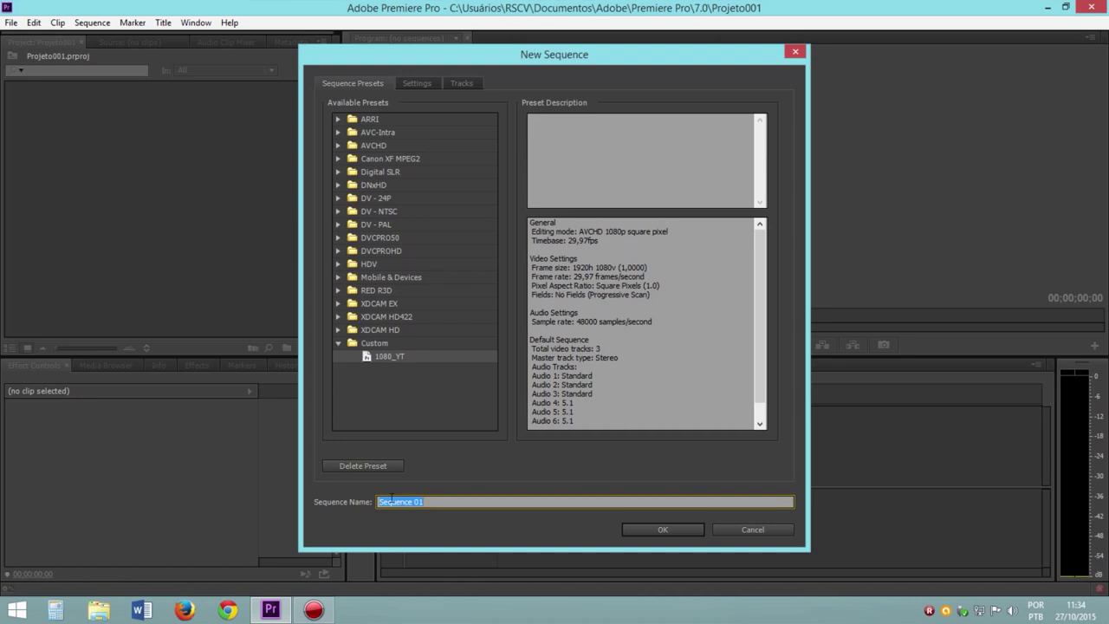
pyautogui.write('Videoaula')
pyautogui.click(671, 529)
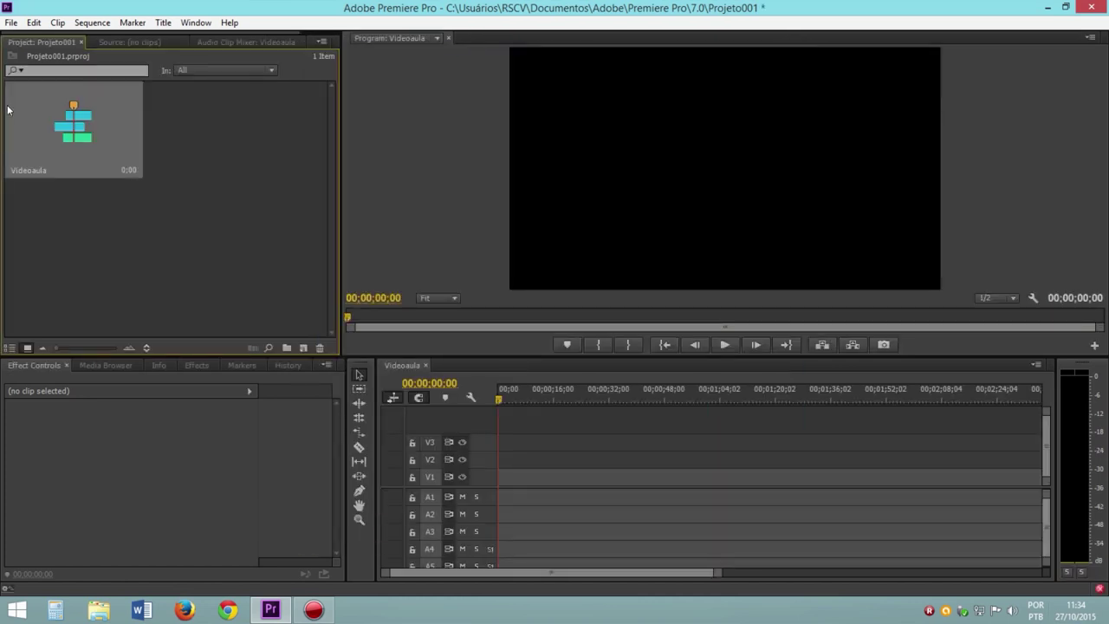